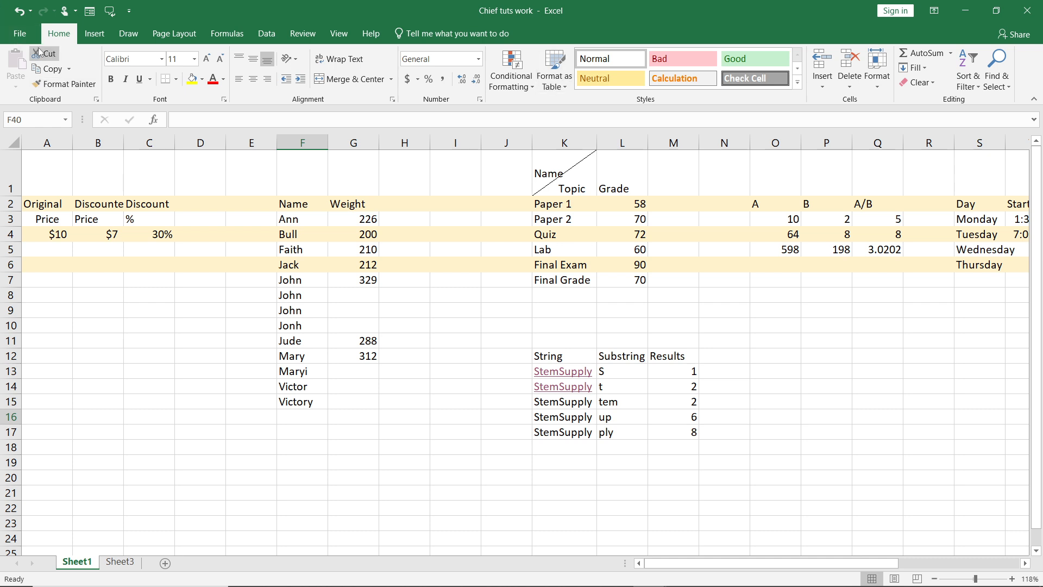
Create a new blank workbook.
click(16, 35)
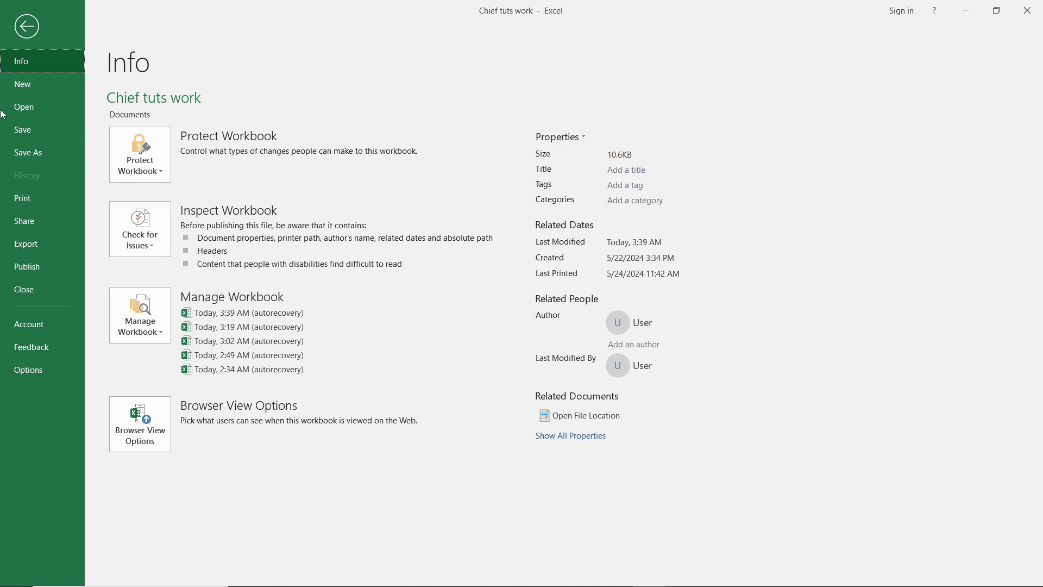
click(34, 86)
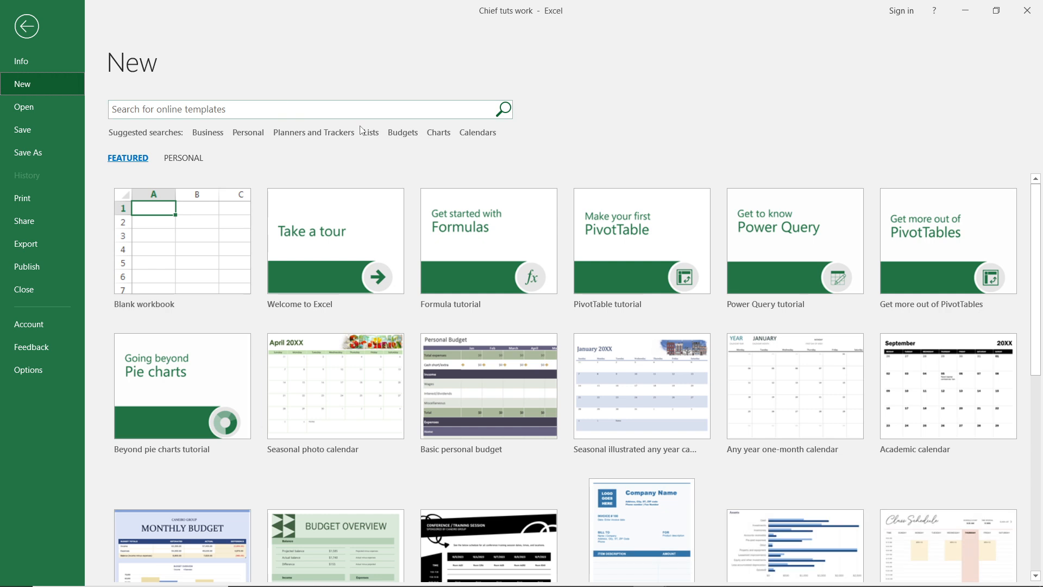
click(212, 240)
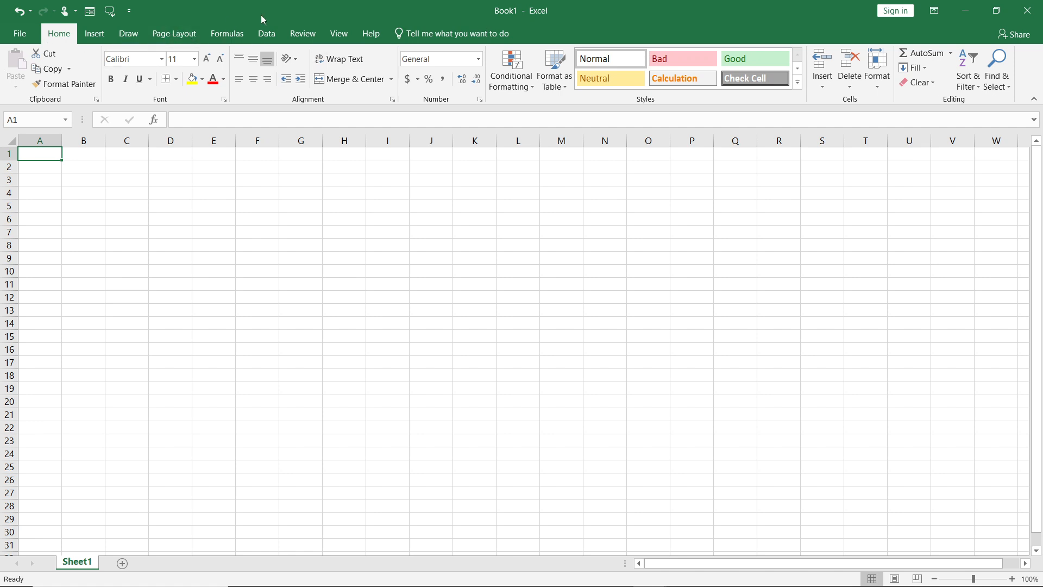
Start importing data from a text/CSV file.
click(268, 34)
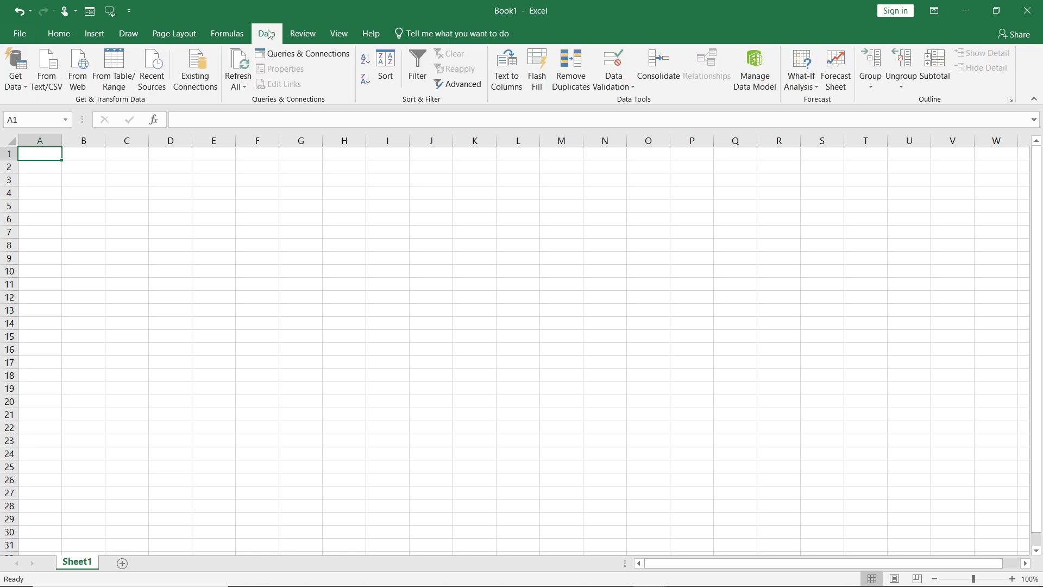
click(46, 81)
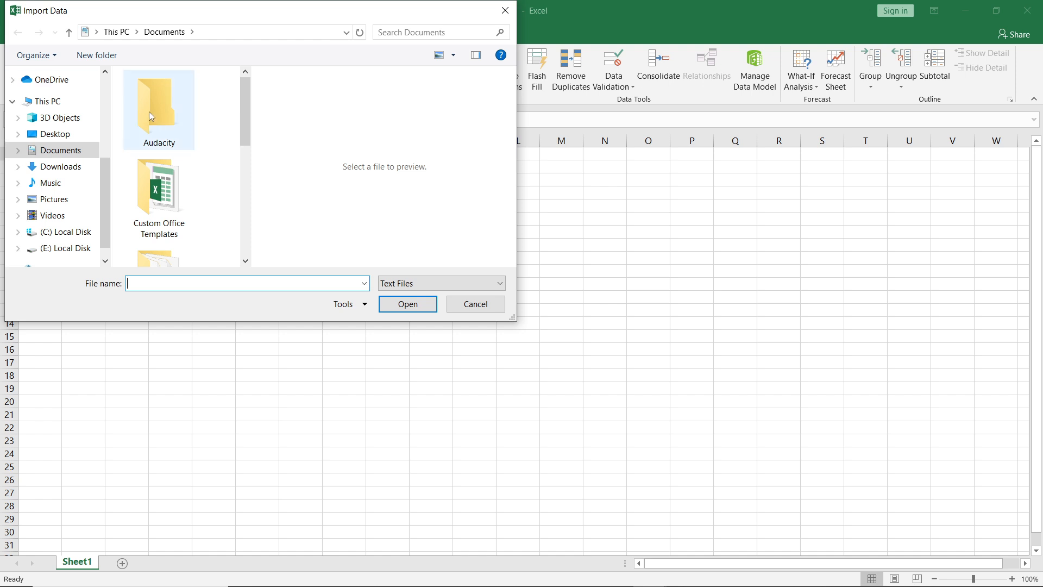
Look through the Custom Office Templates, Documents and Downloads folders for a text file to import.
click(161, 198)
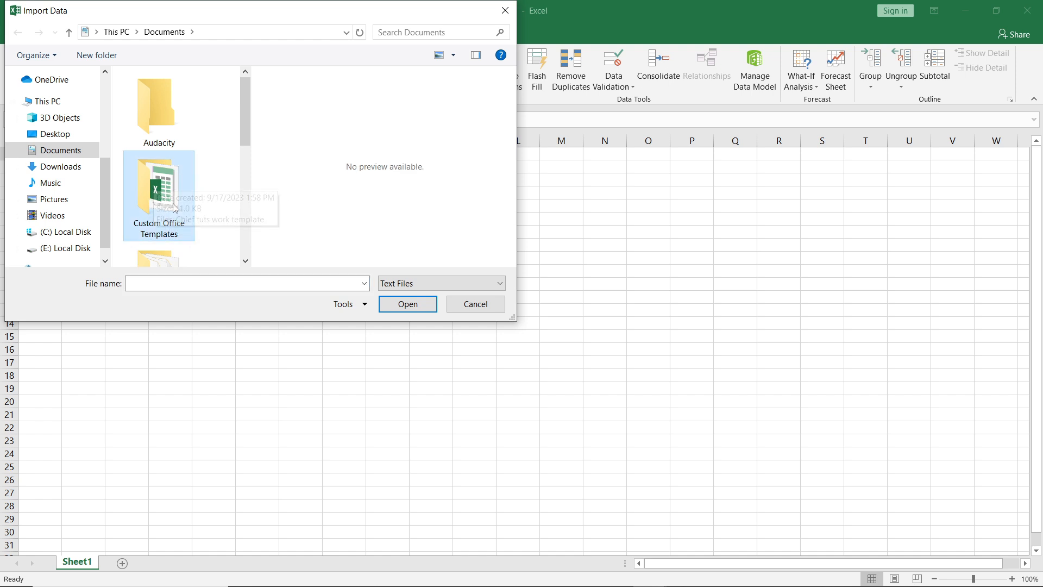
double_click(168, 198)
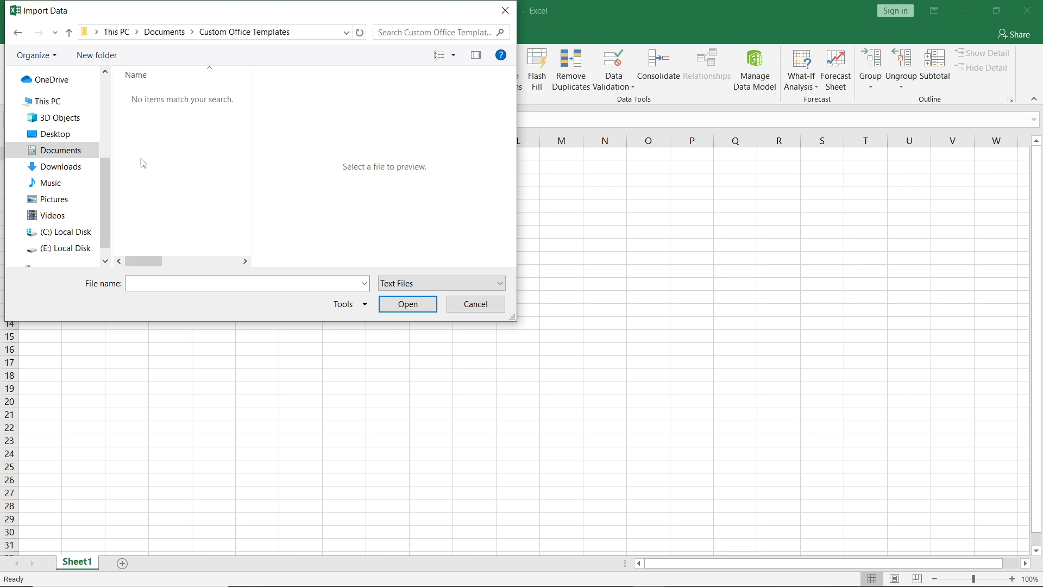
click(70, 150)
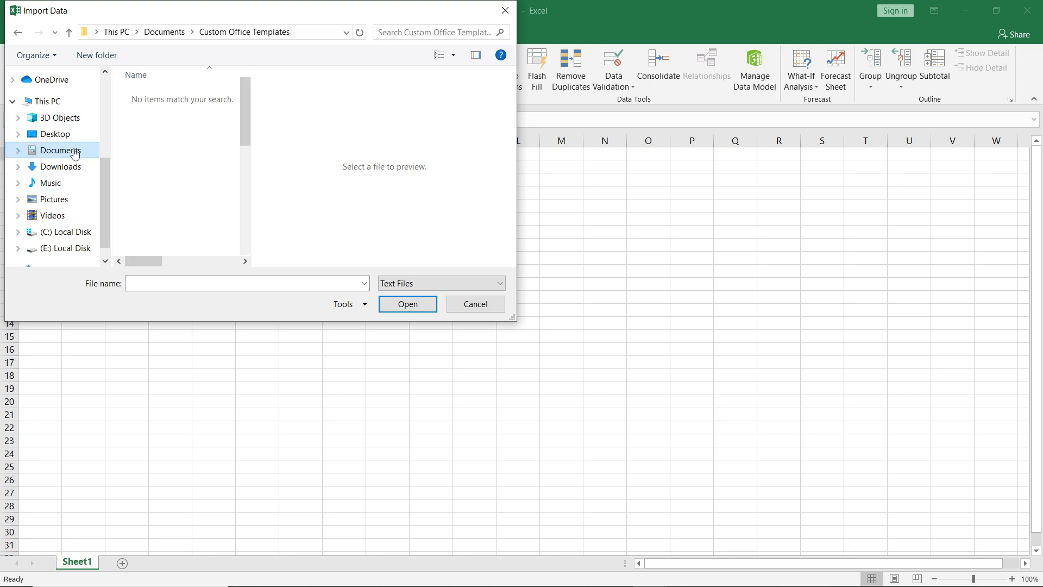
click(246, 261)
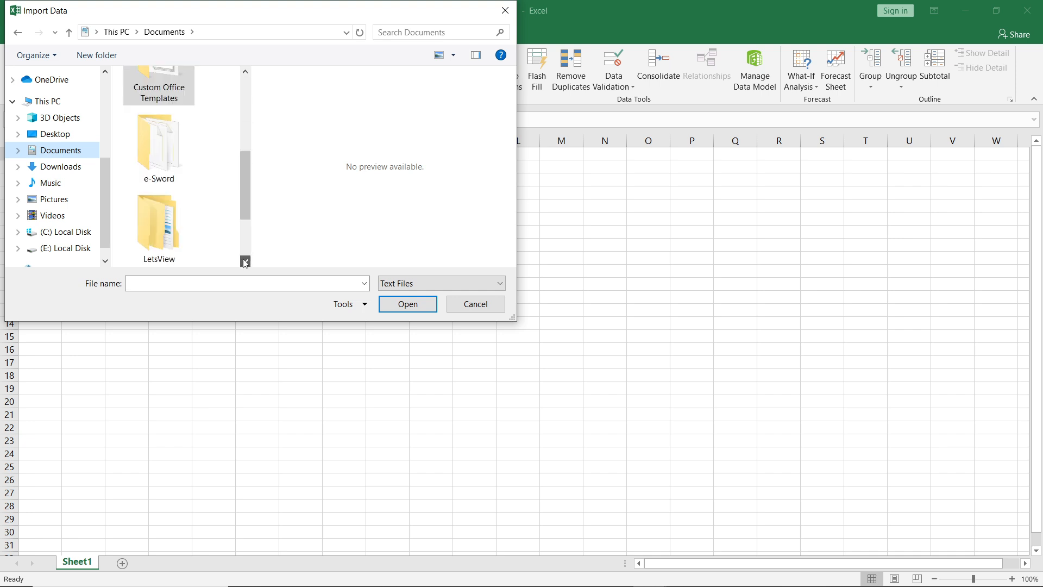
click(244, 72)
click(245, 72)
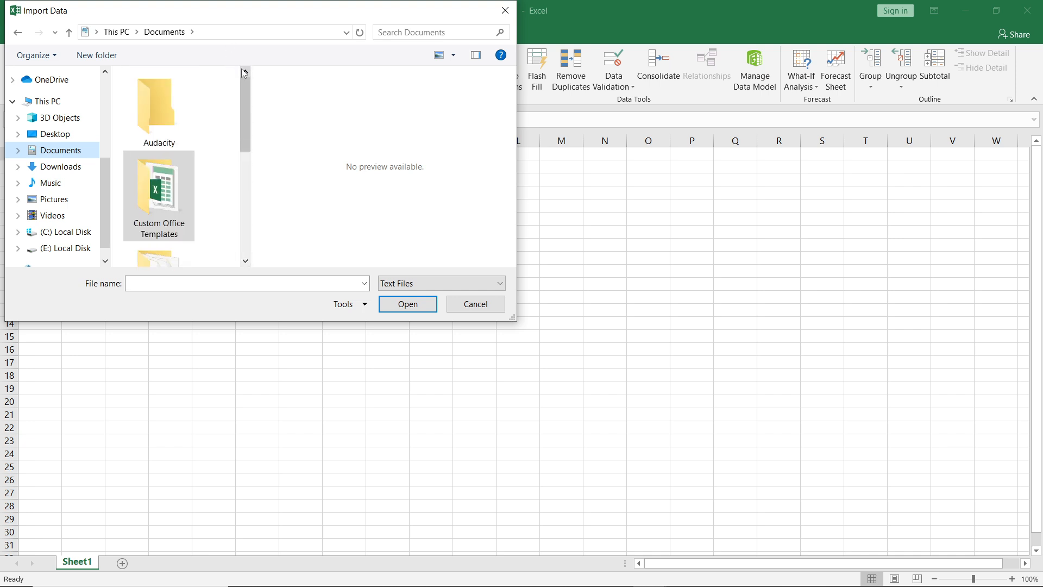
click(60, 169)
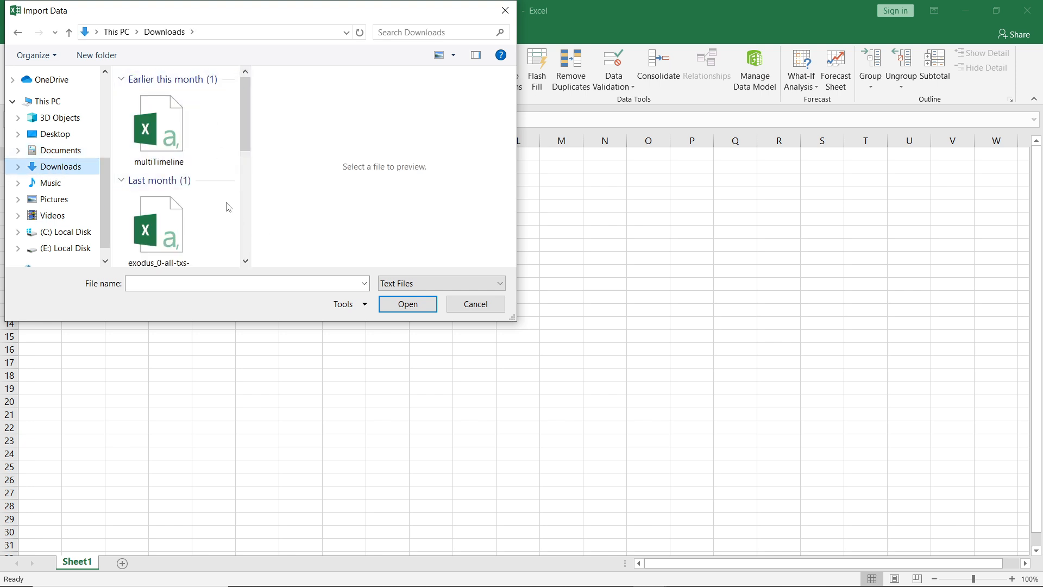
click(246, 262)
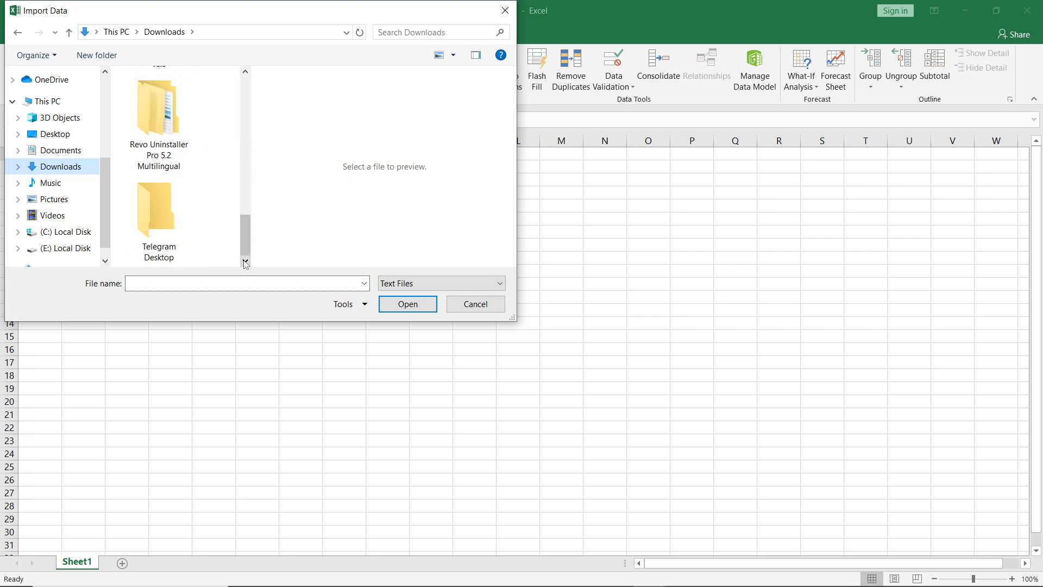
click(71, 141)
click(71, 156)
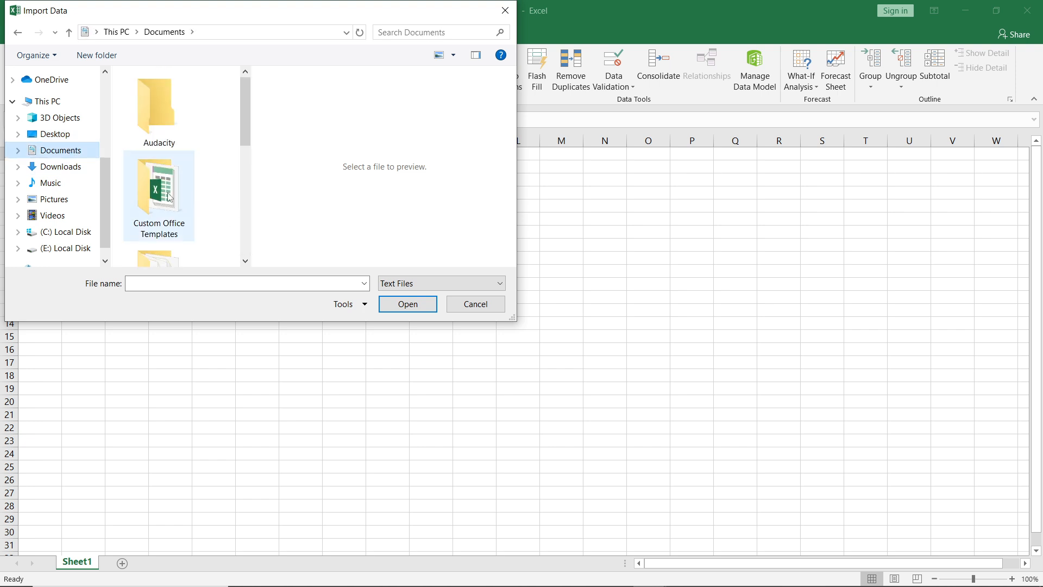
click(170, 198)
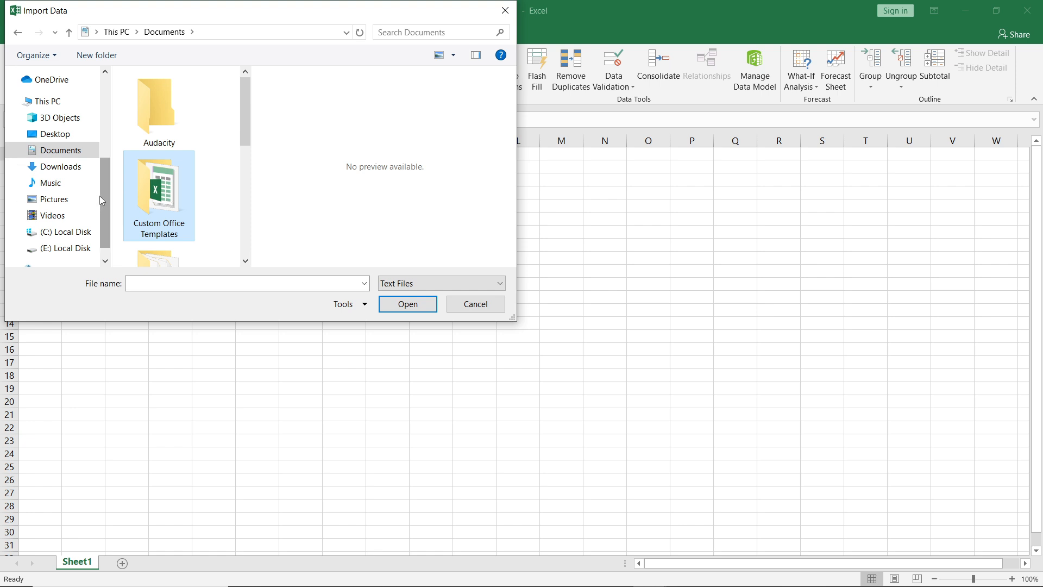
Import the multiTimeline file from the Downloads folder.
click(55, 166)
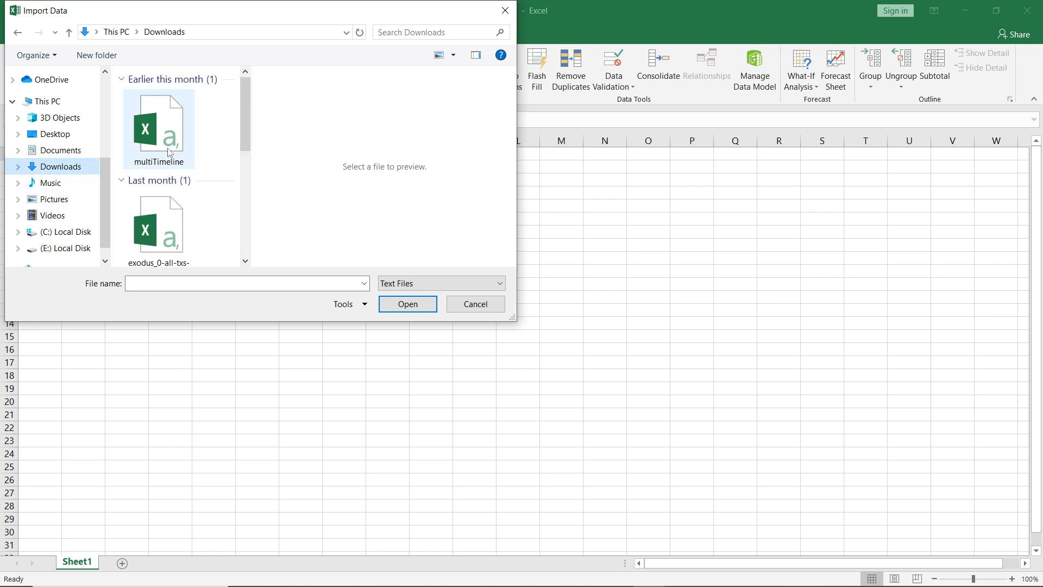
click(191, 146)
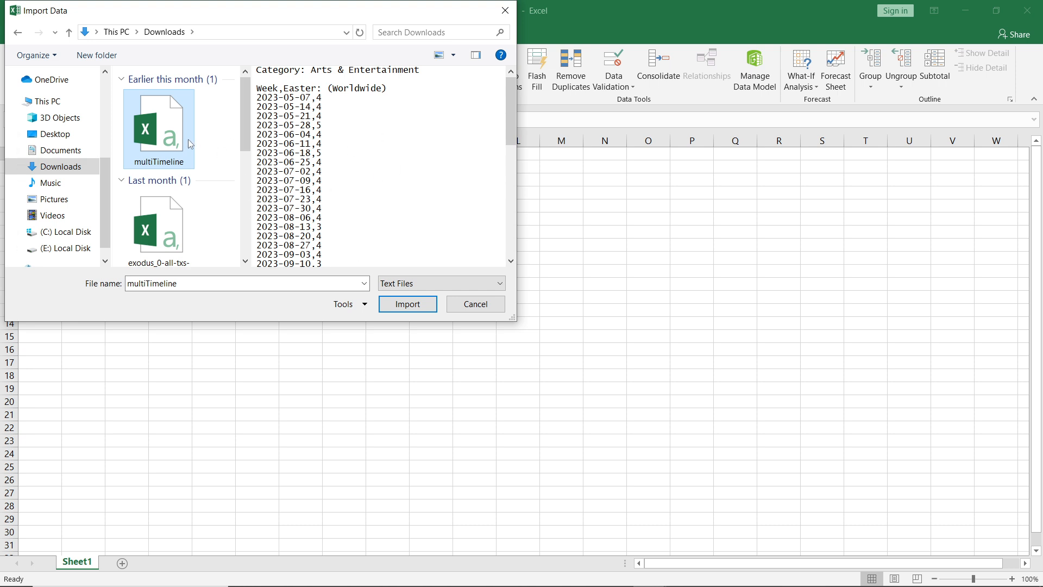
click(409, 305)
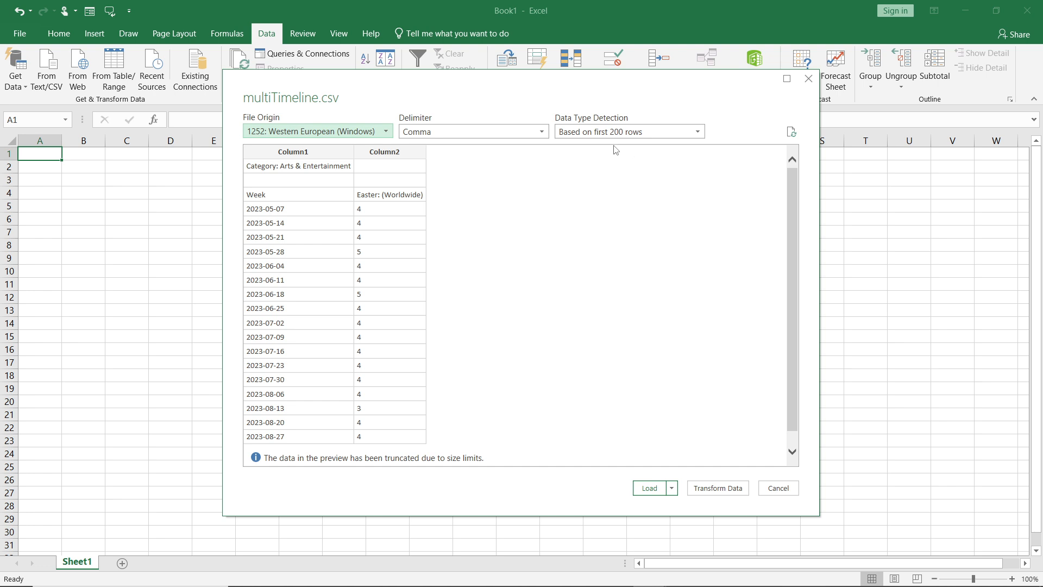
Check the File Origin options, try the Semicolon and Colon delimiters on the preview, and restore the Comma delimiter.
click(386, 133)
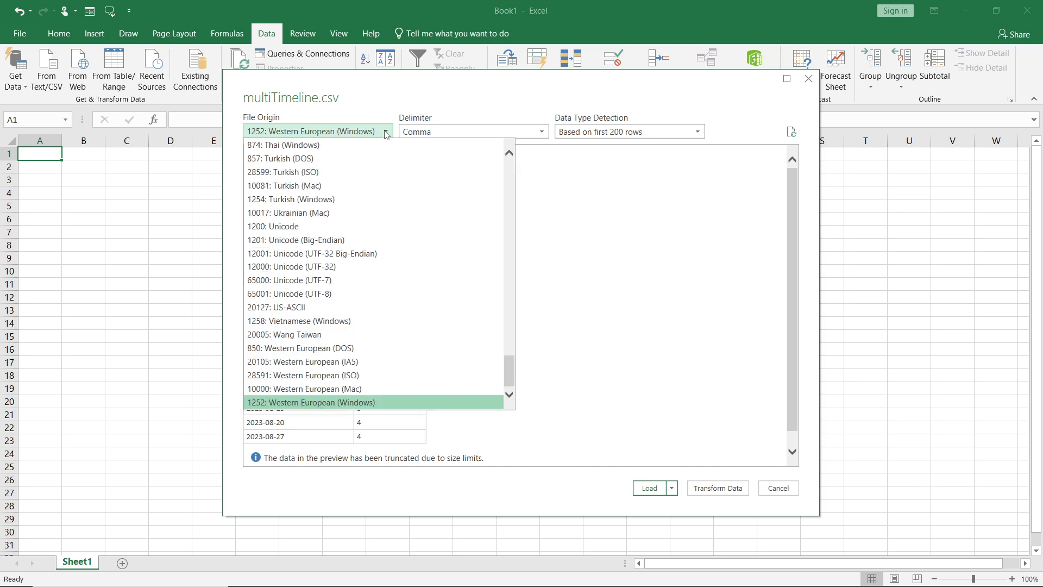
click(386, 134)
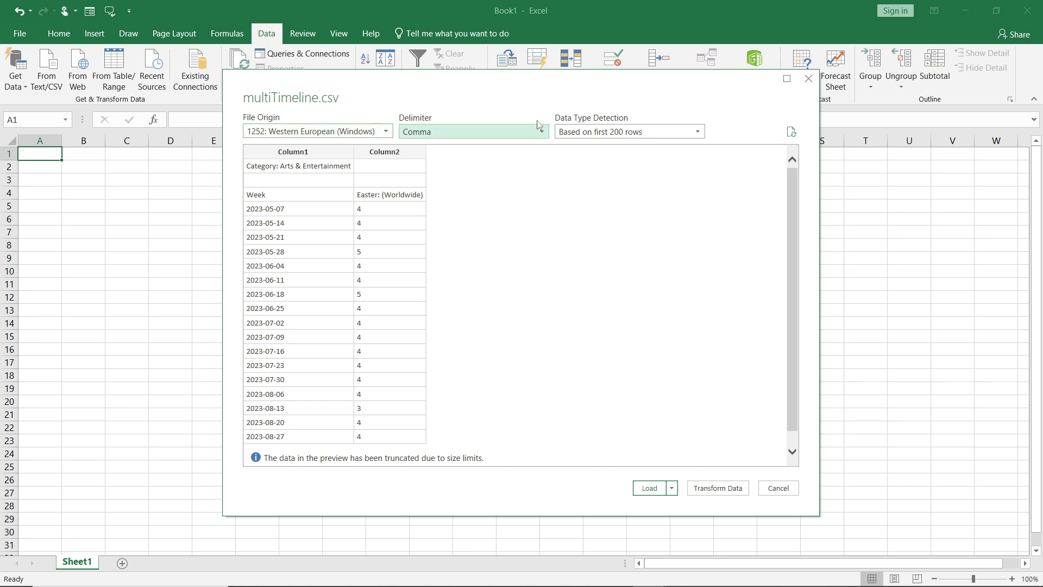
click(543, 135)
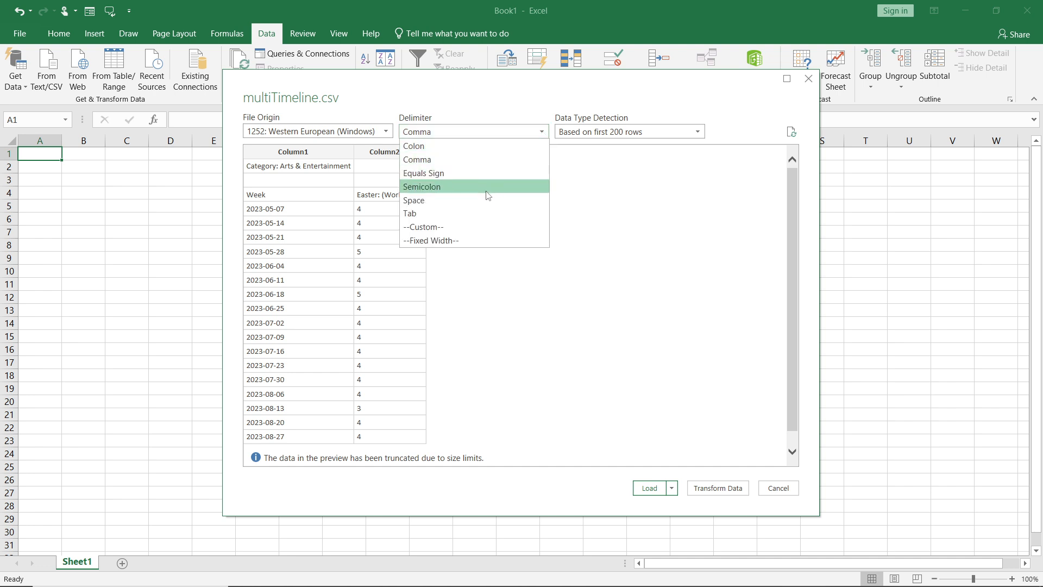
click(515, 187)
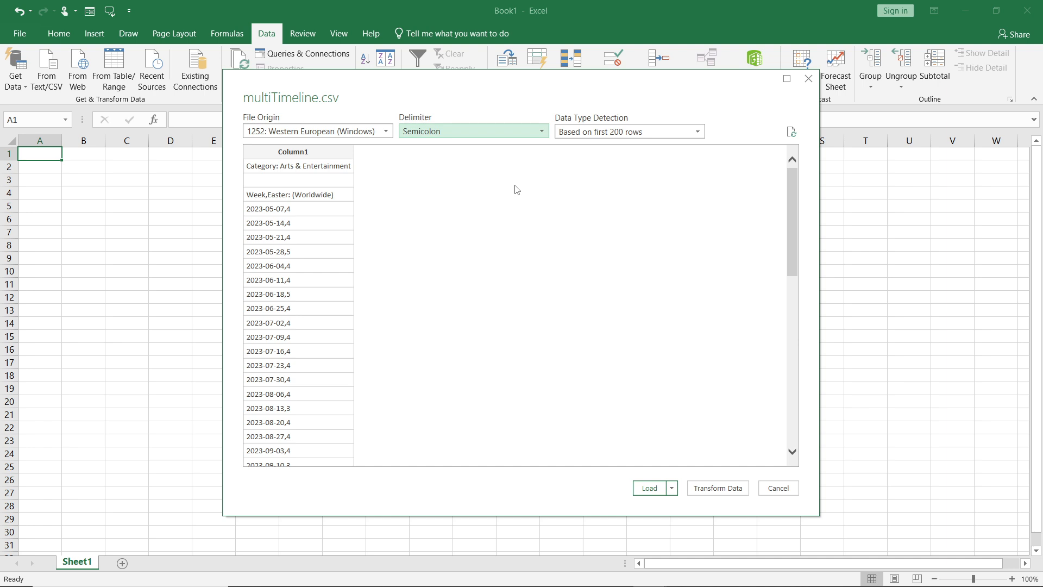
click(537, 132)
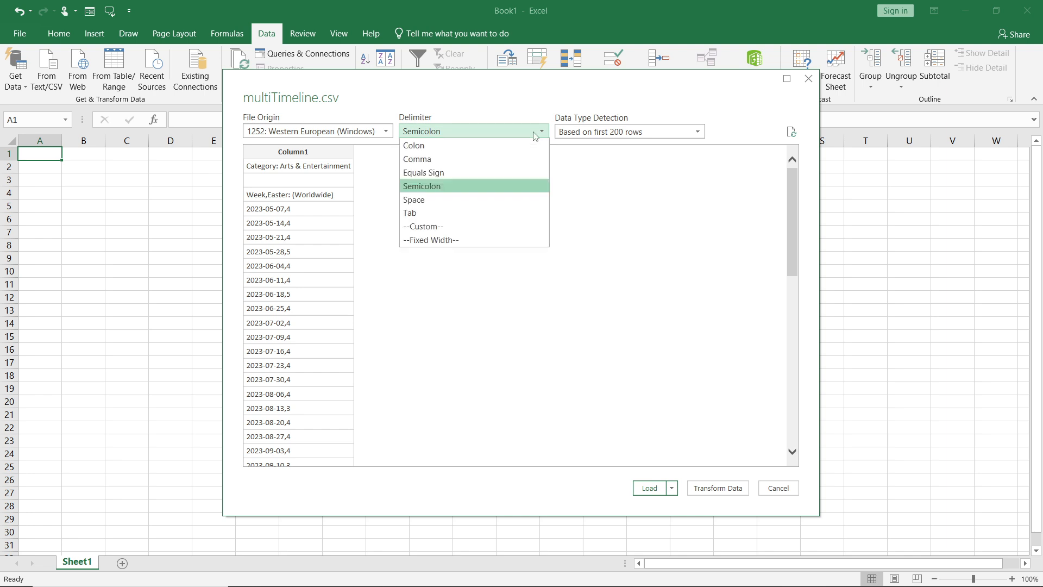
click(500, 159)
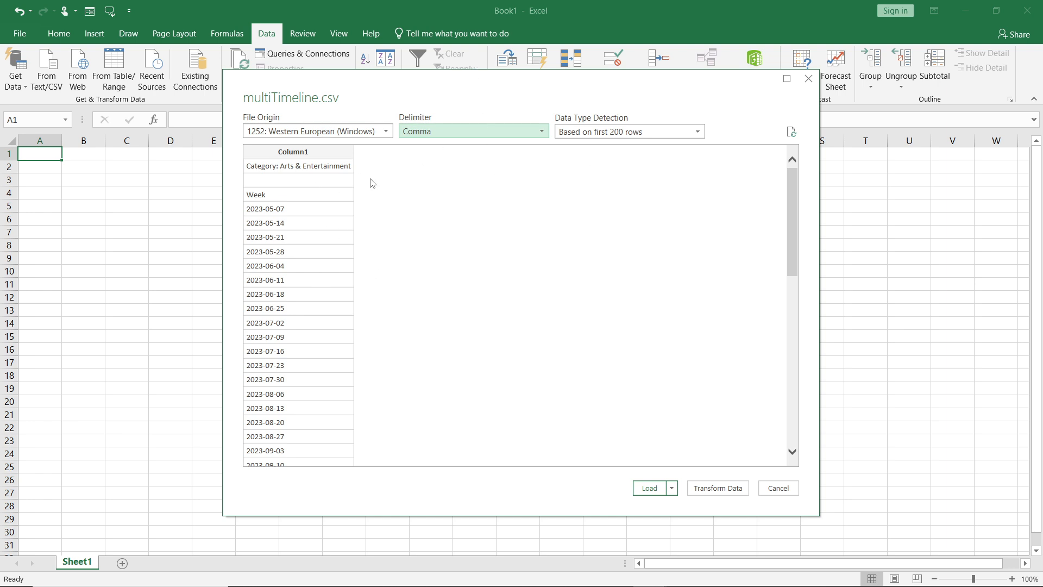
click(483, 132)
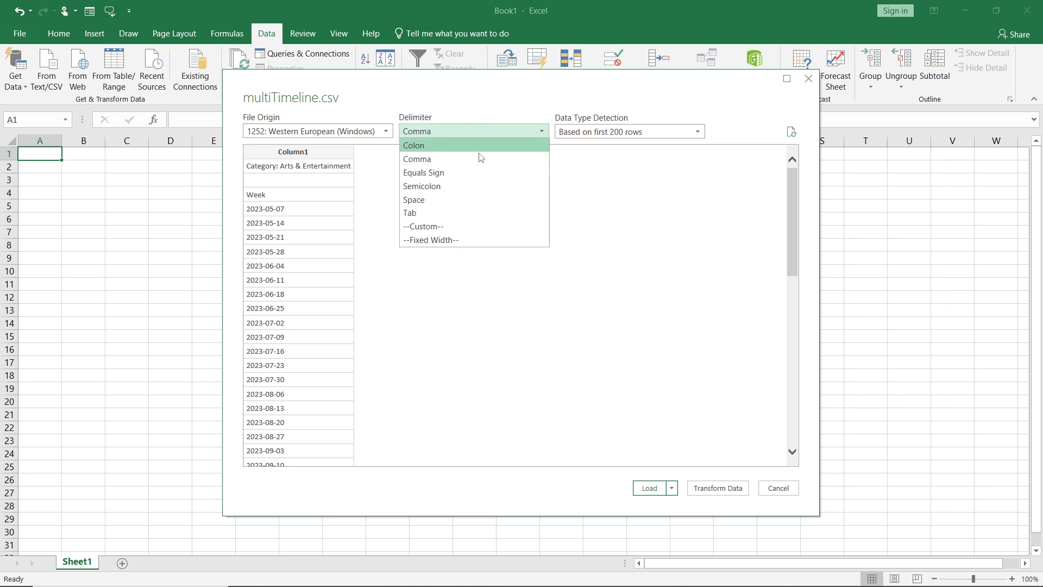
click(485, 145)
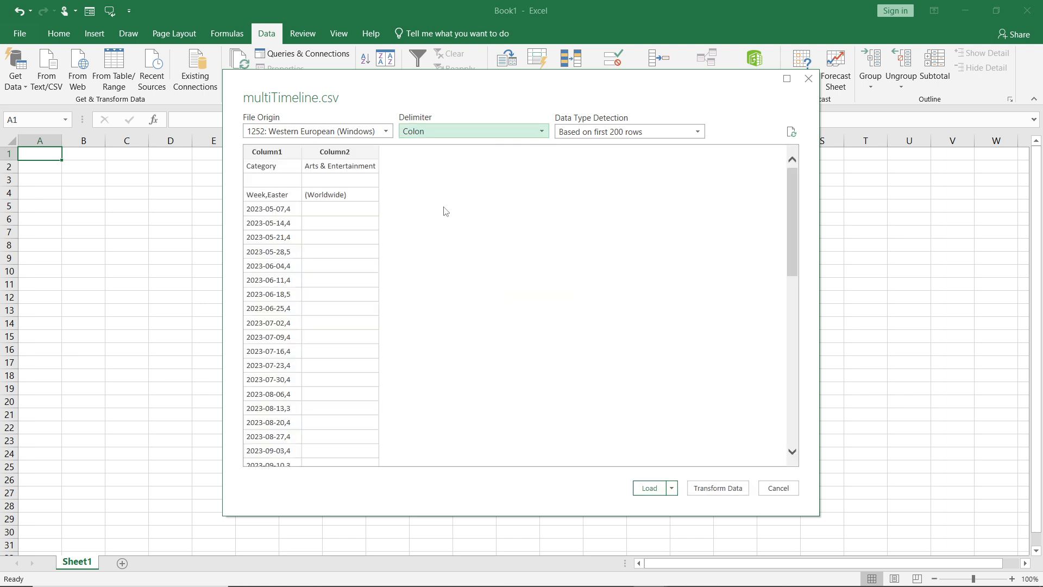
click(477, 126)
click(474, 159)
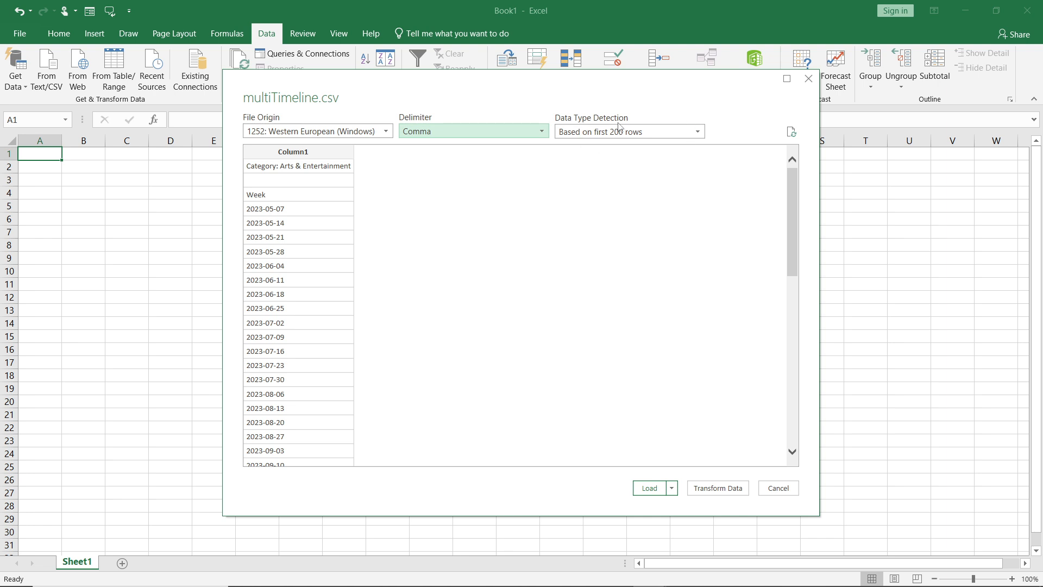
Try data type detection based on the entire dataset and restore detection based on the first 200 rows.
click(690, 137)
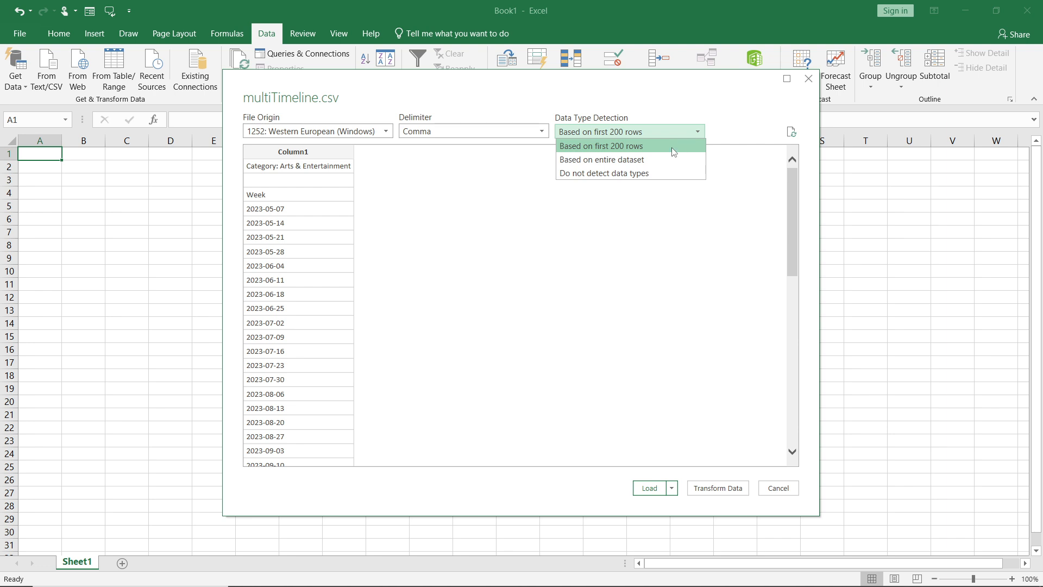
click(664, 160)
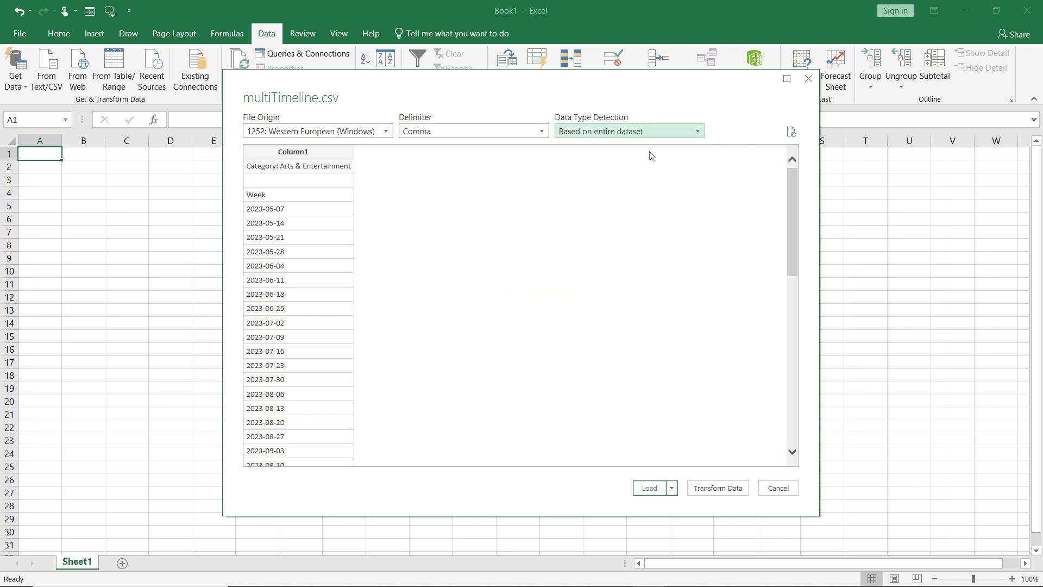
click(660, 136)
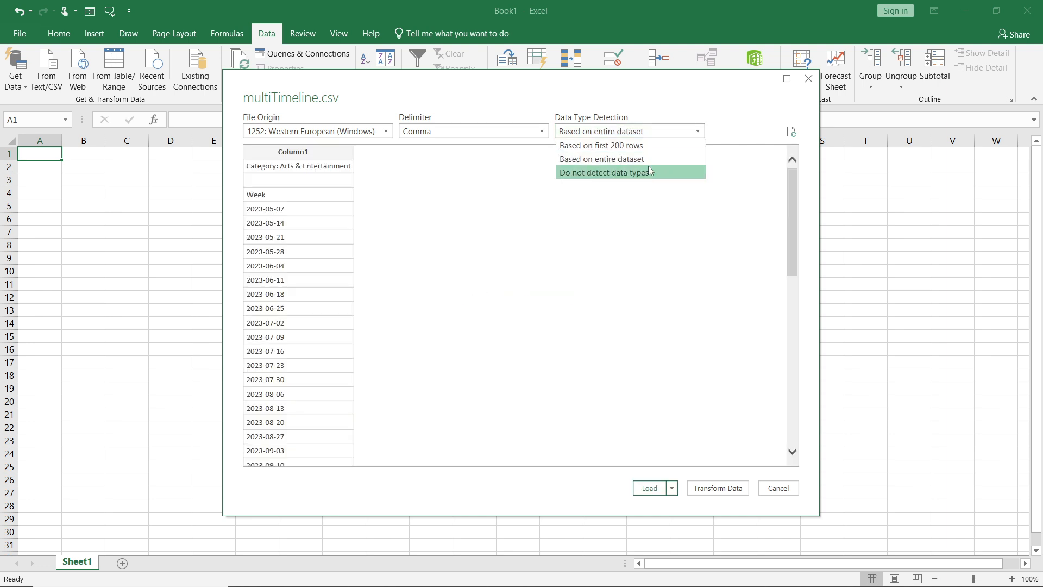
click(660, 146)
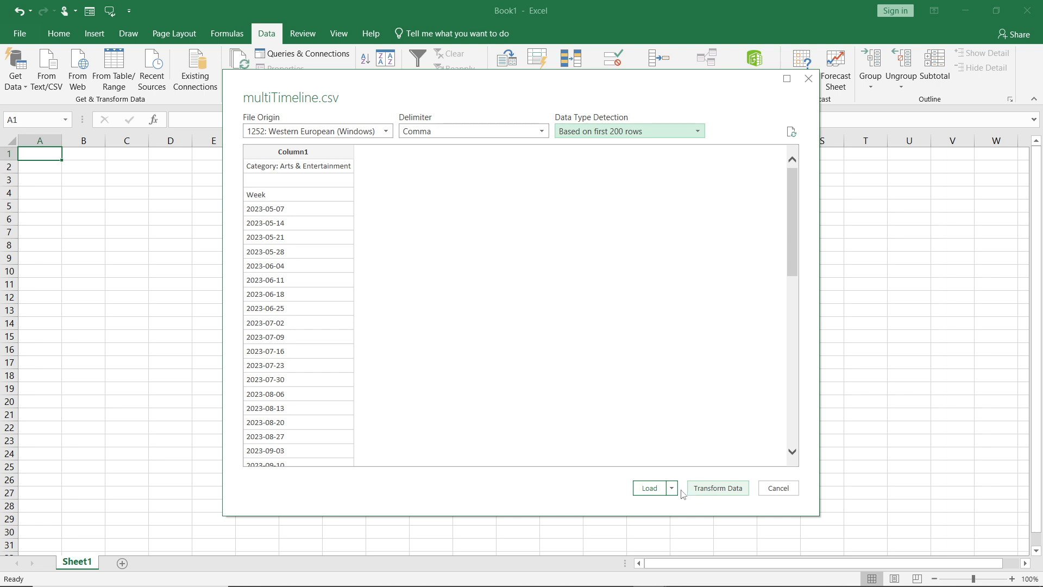
Open the multiTimeline data in the Power Query Editor and close the editor, keeping the changes.
click(718, 488)
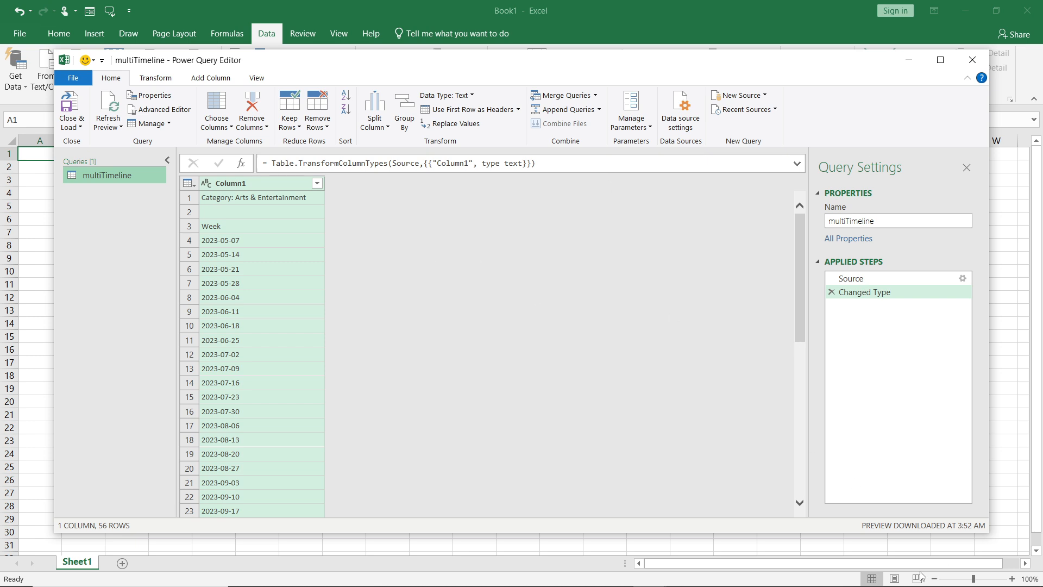
click(972, 59)
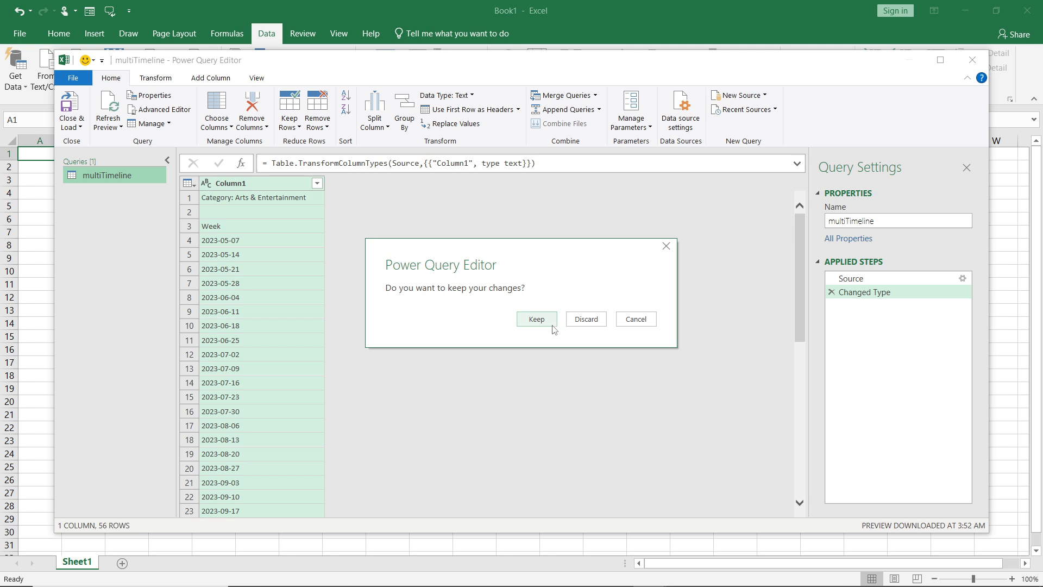
click(538, 318)
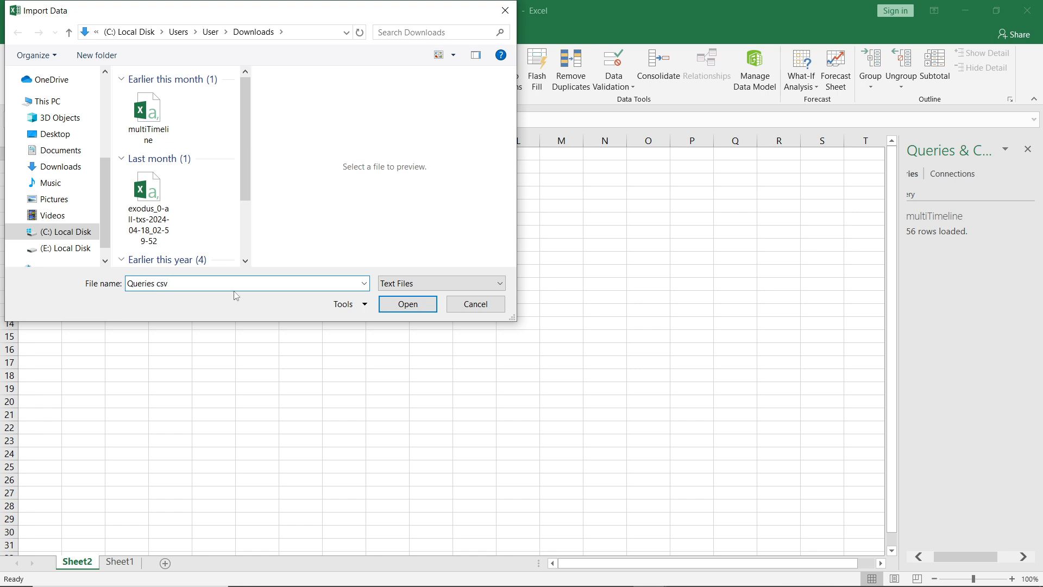
Try to import a file named "Queries csv" from the Downloads folder and abandon the import.
click(424, 313)
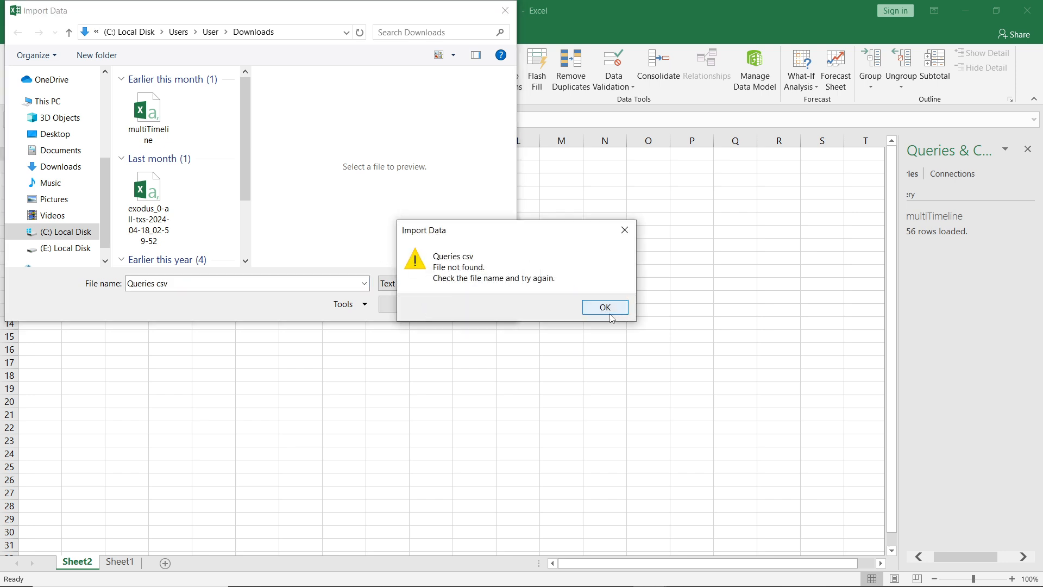
click(625, 230)
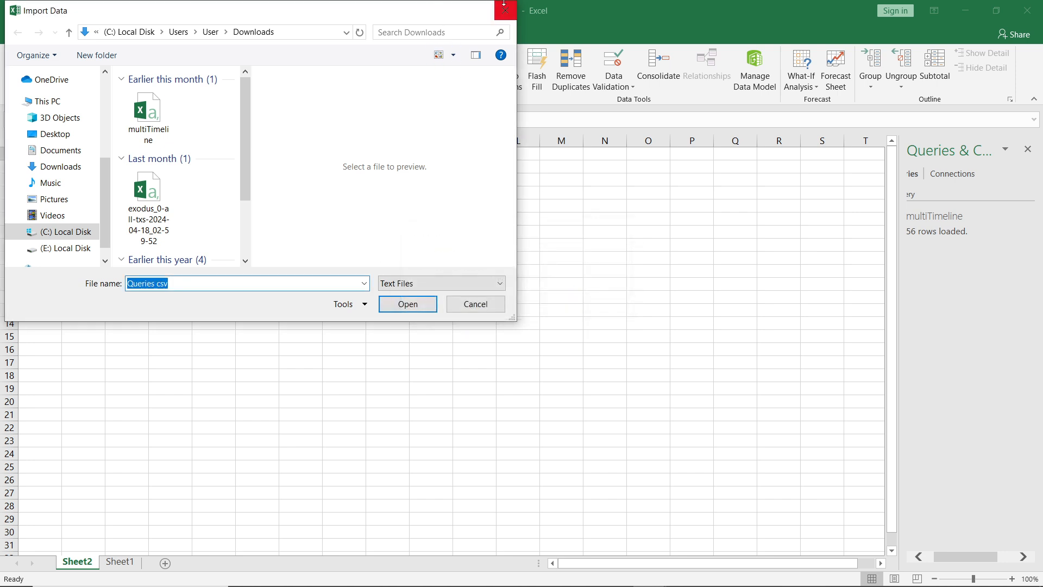
click(505, 10)
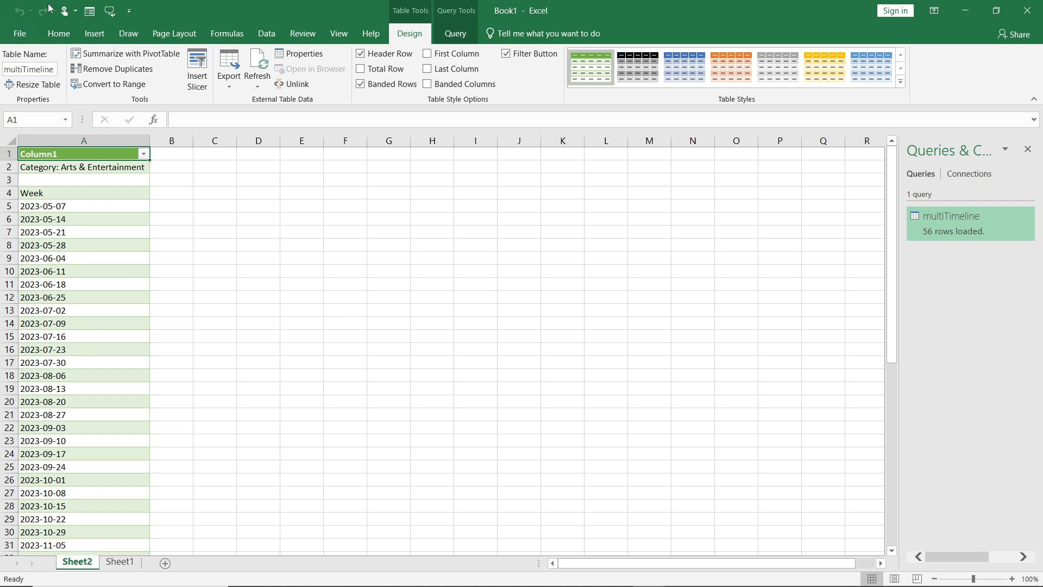
click(58, 36)
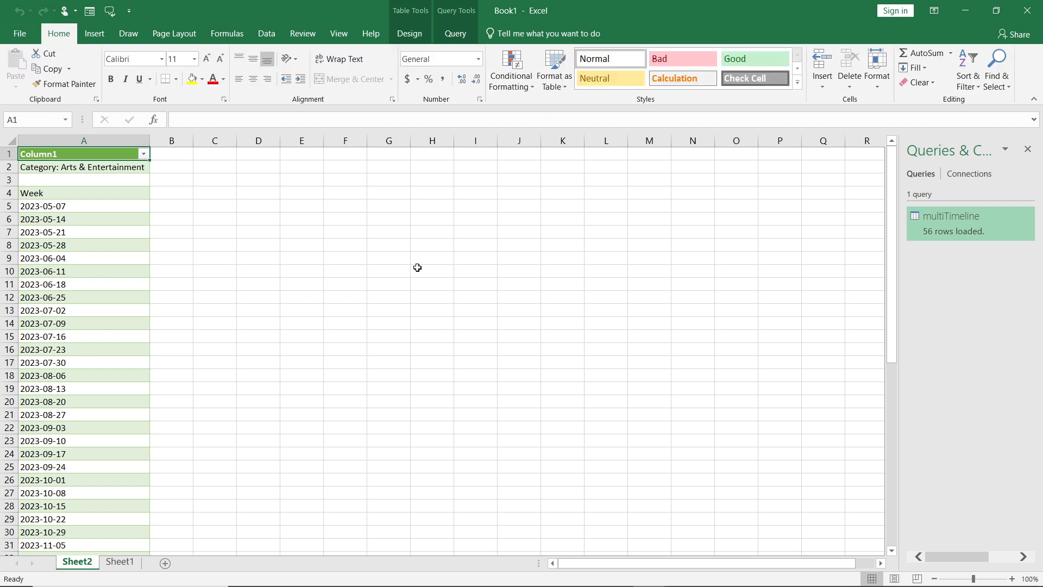